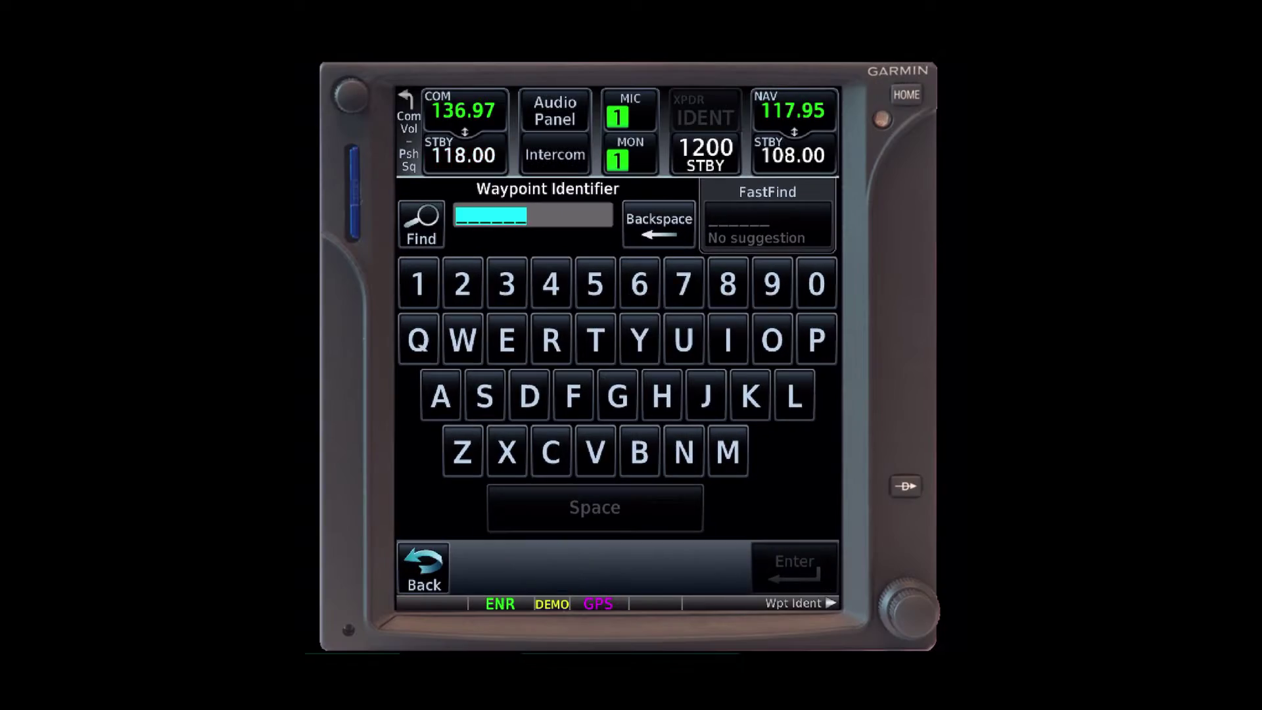
Add KFRG (Republic) after KMTP in the active flight plan.
click(749, 397)
click(573, 396)
click(551, 340)
click(618, 396)
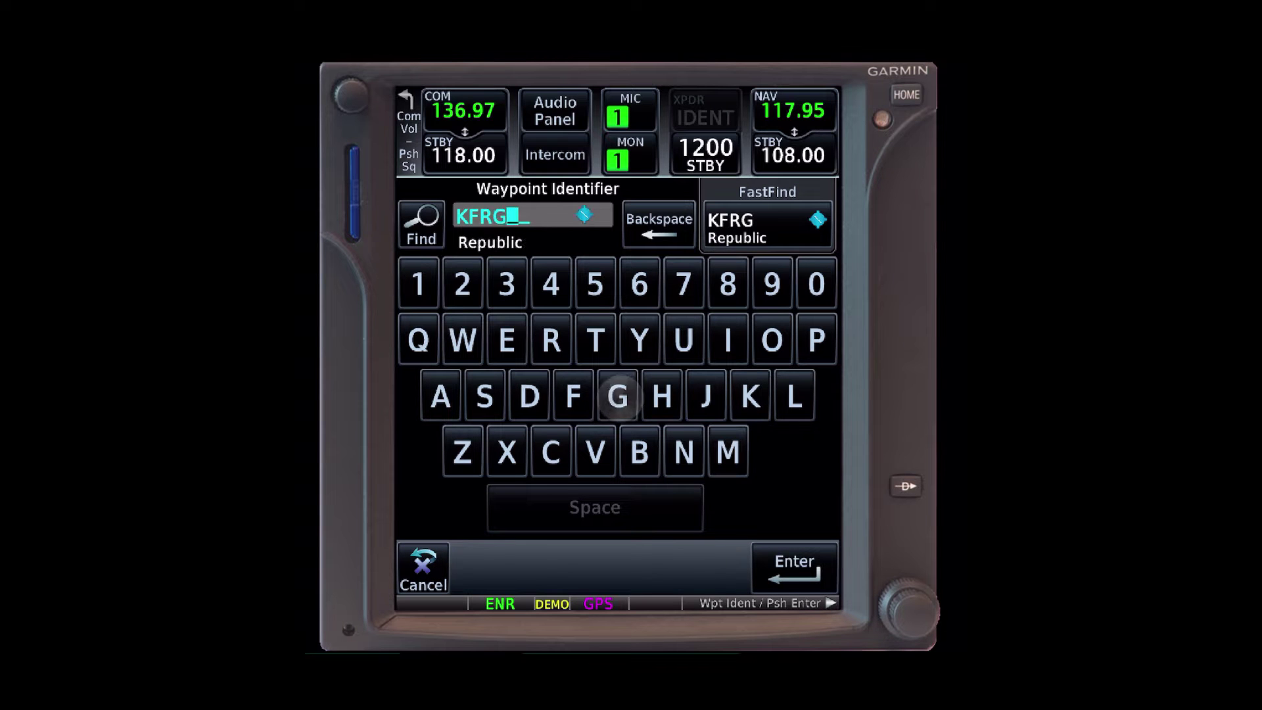
click(794, 567)
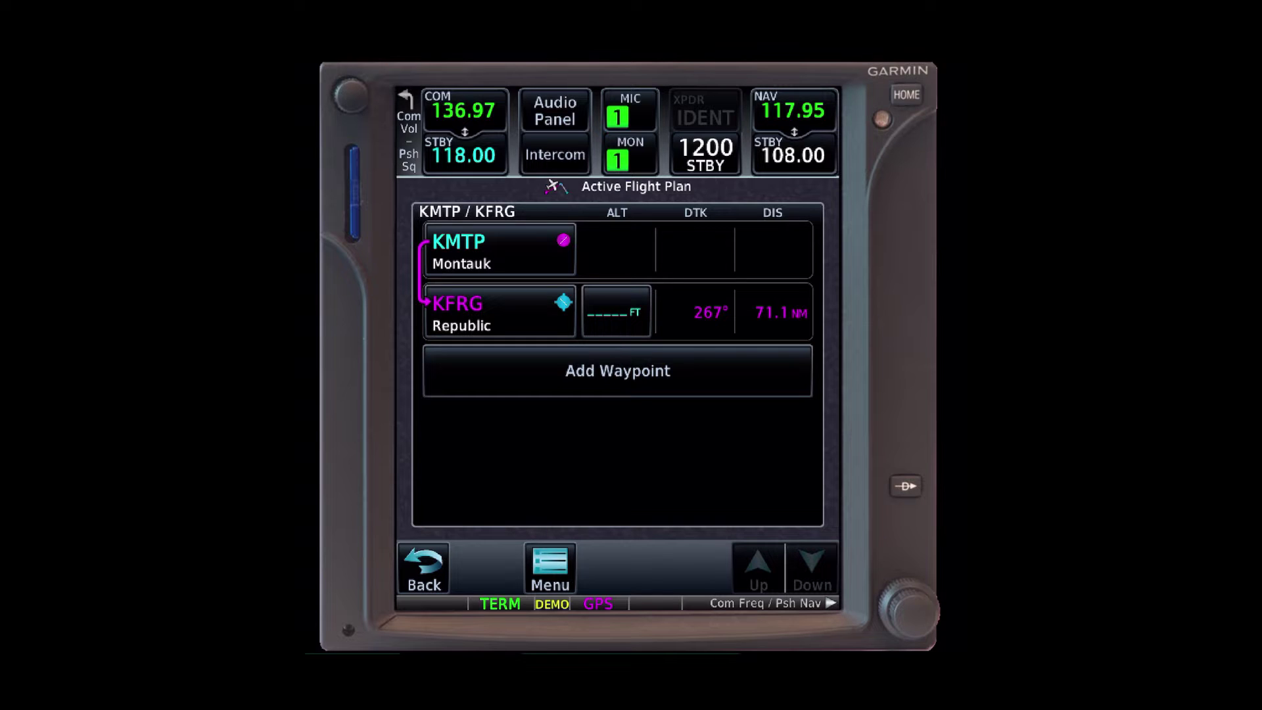
click(615, 311)
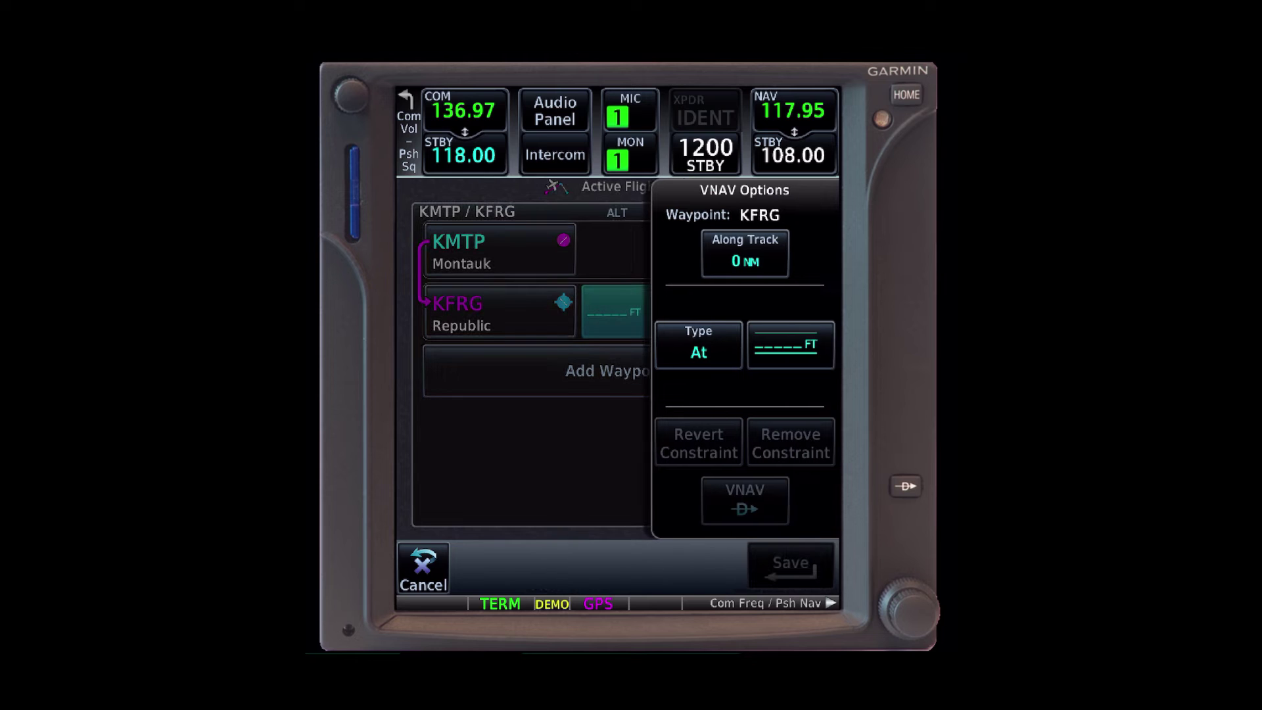
Give KFRG an At altitude constraint of 1000 ft AGL.
click(790, 344)
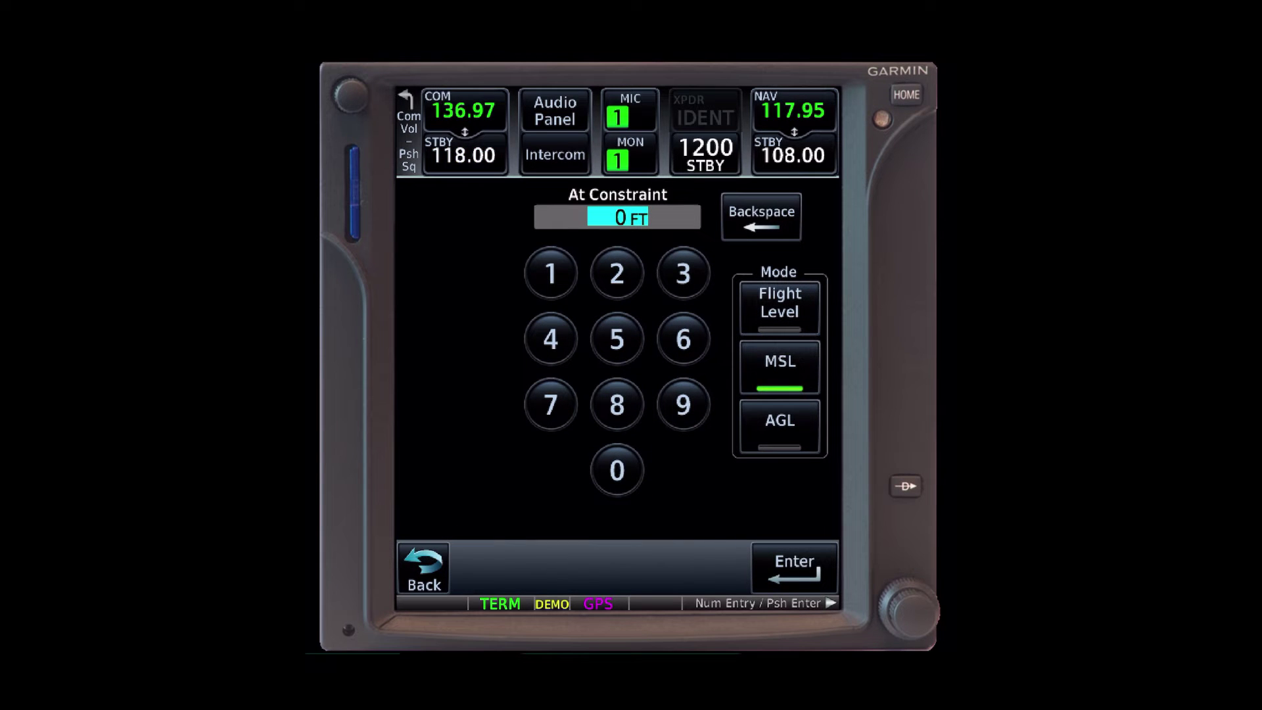
click(780, 426)
click(551, 273)
click(616, 470)
click(616, 470)
click(616, 470)
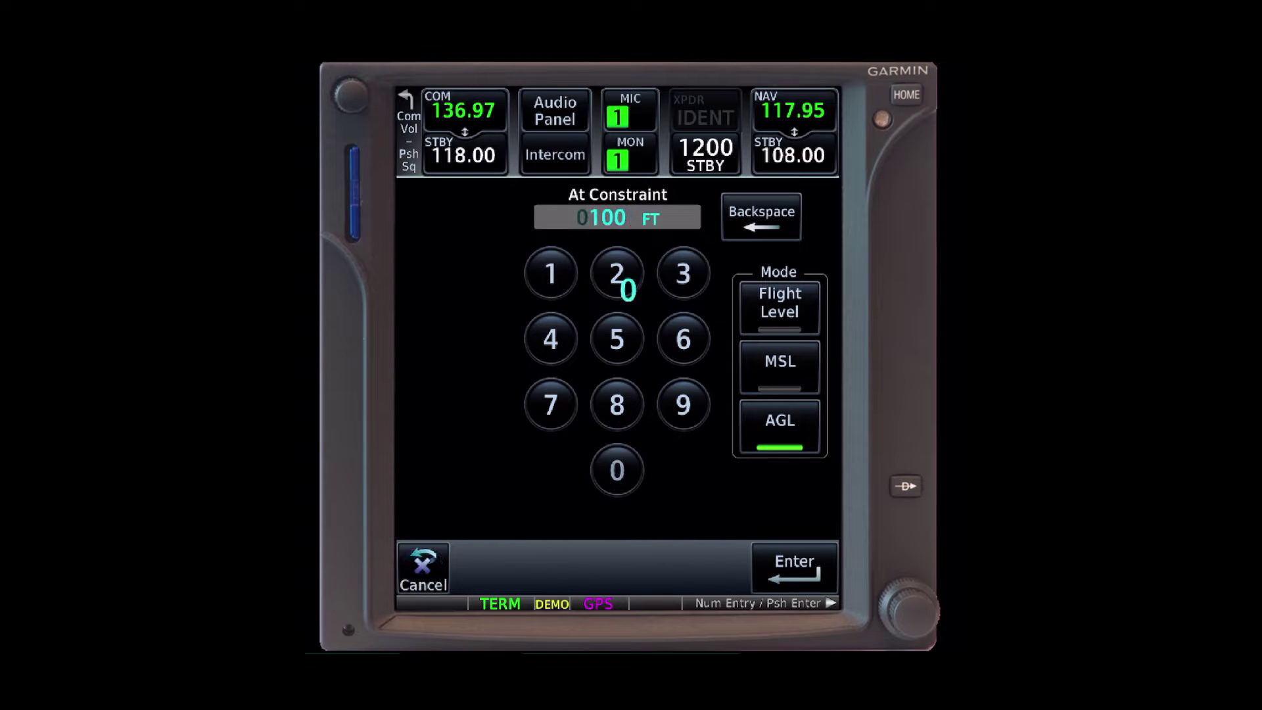
click(794, 567)
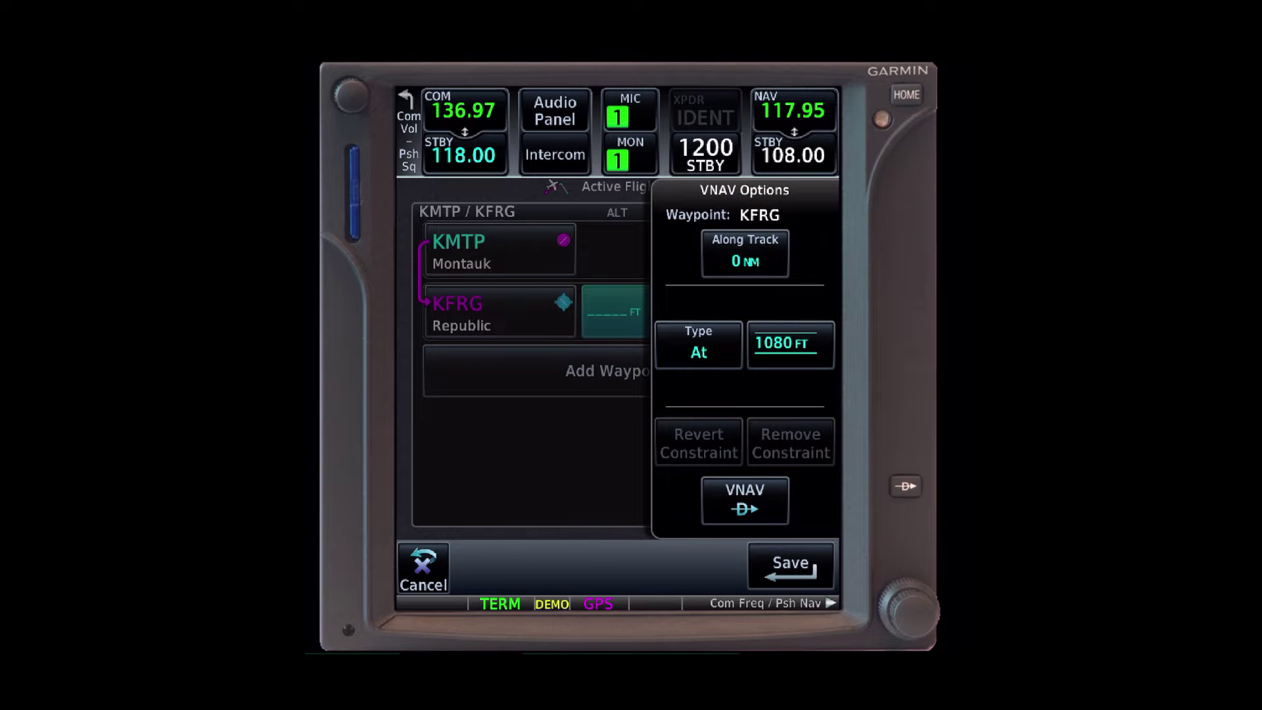
Place the constraint 2 NM before KFRG and save it as KFRG -2.
click(745, 253)
click(617, 273)
click(794, 567)
click(792, 563)
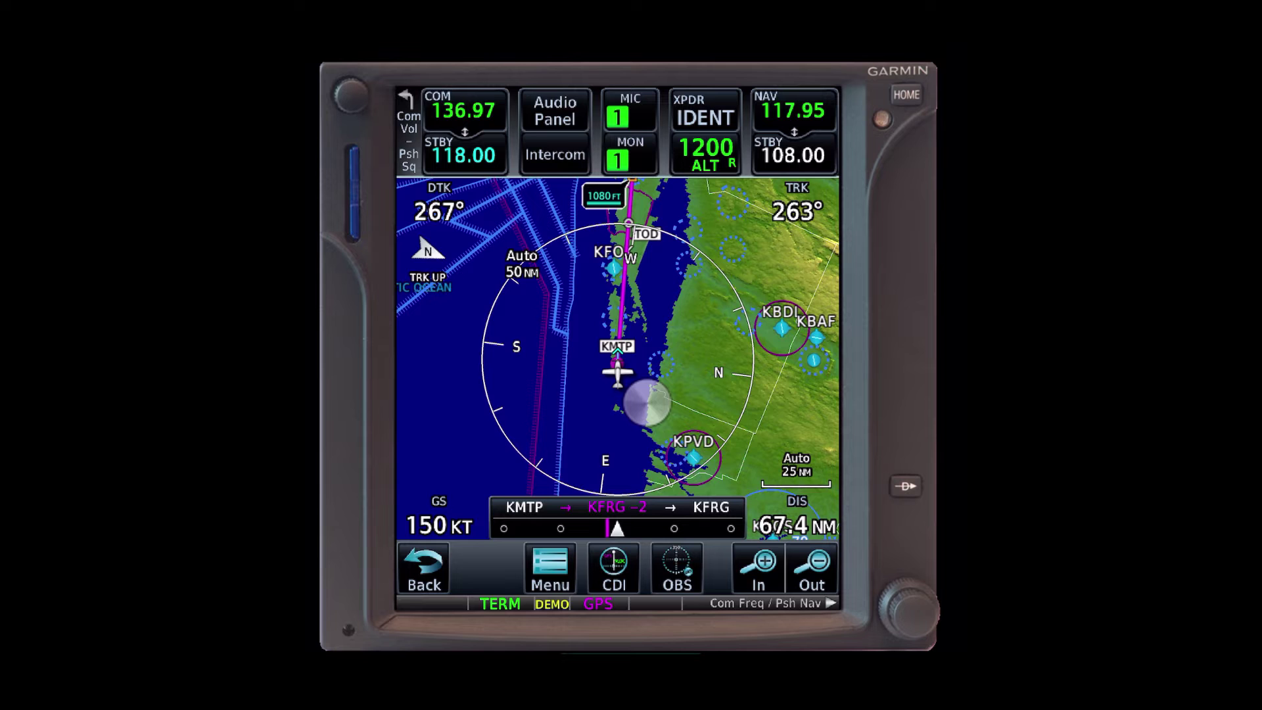
Pan and zoom the map ahead along the route to view KISP, then exit pan mode.
click(663, 295)
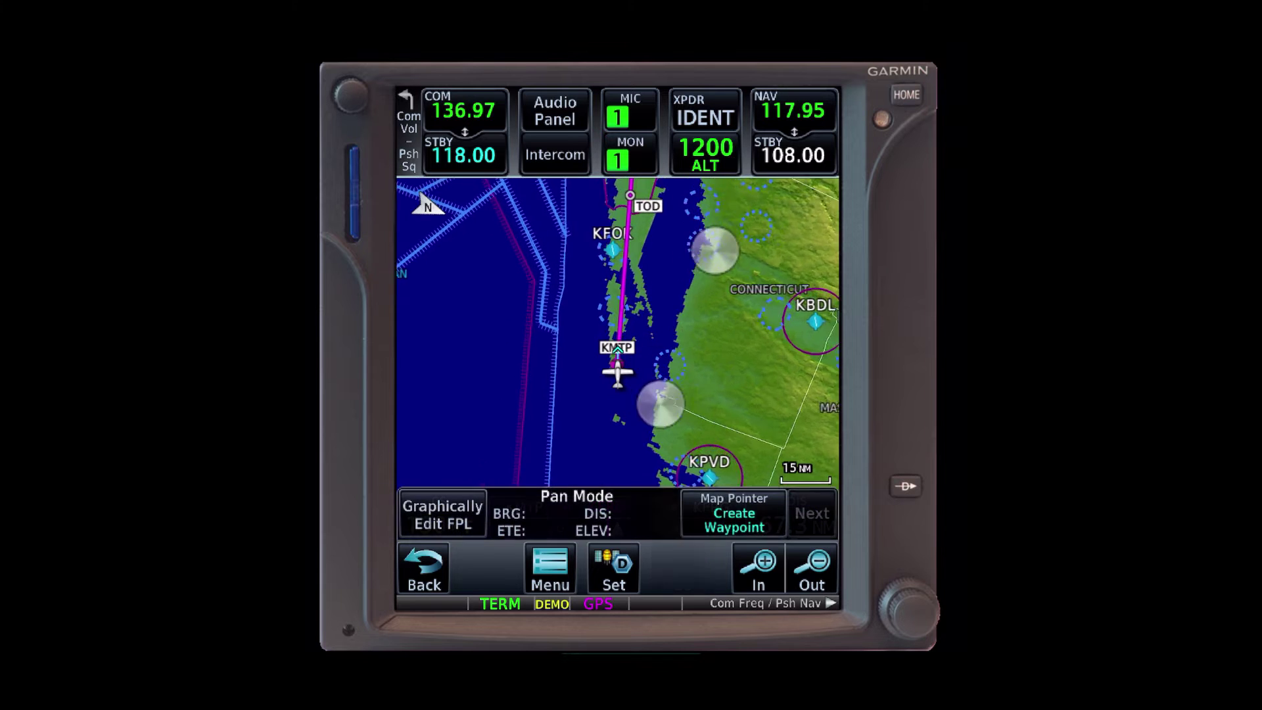
drag(753, 317, 746, 483)
mouse_move(729, 255)
mouse_down()
mouse_move(729, 273)
mouse_move(748, 266)
mouse_up()
drag(711, 435, 692, 490)
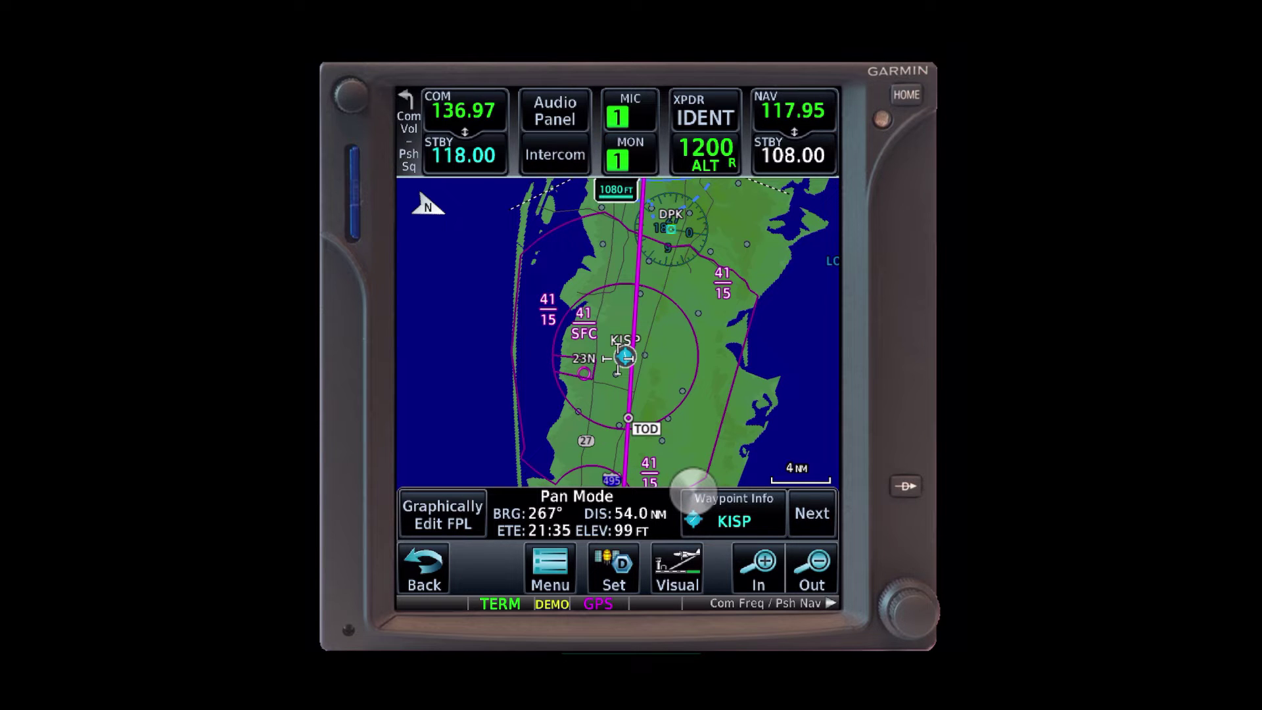
click(422, 568)
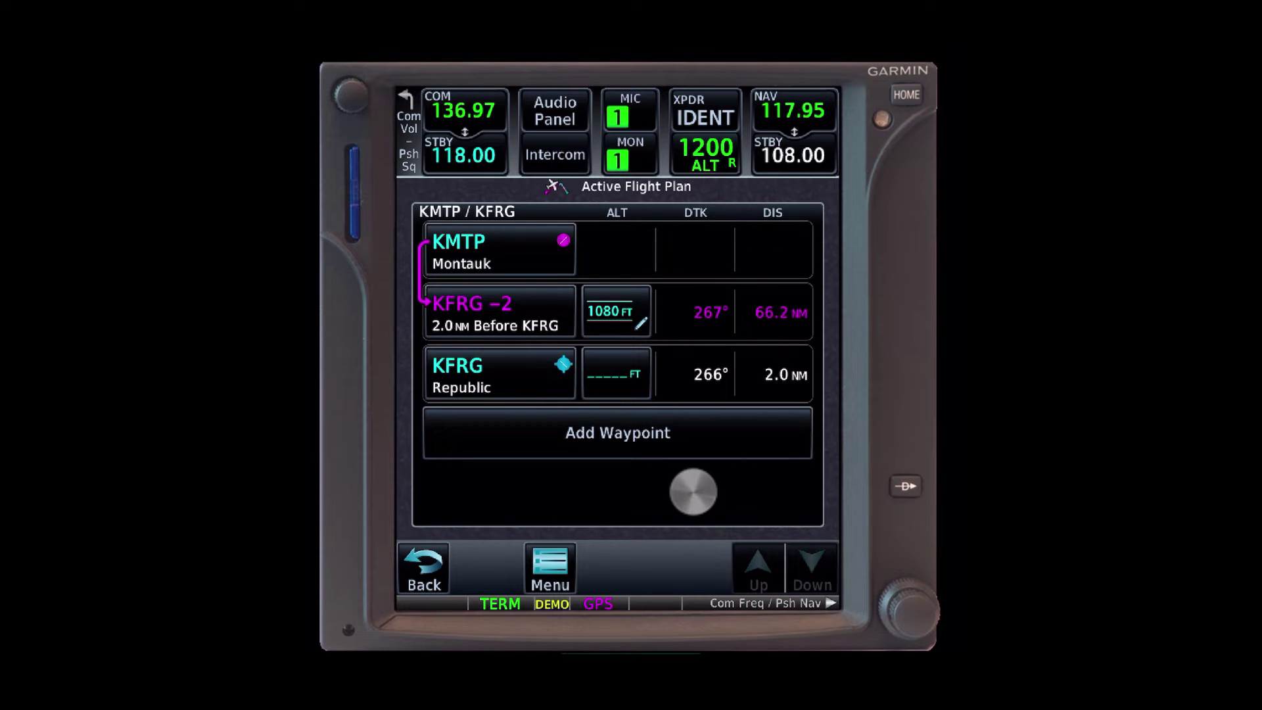
Insert waypoint KISP before KFRG -2 in the flight plan.
click(499, 312)
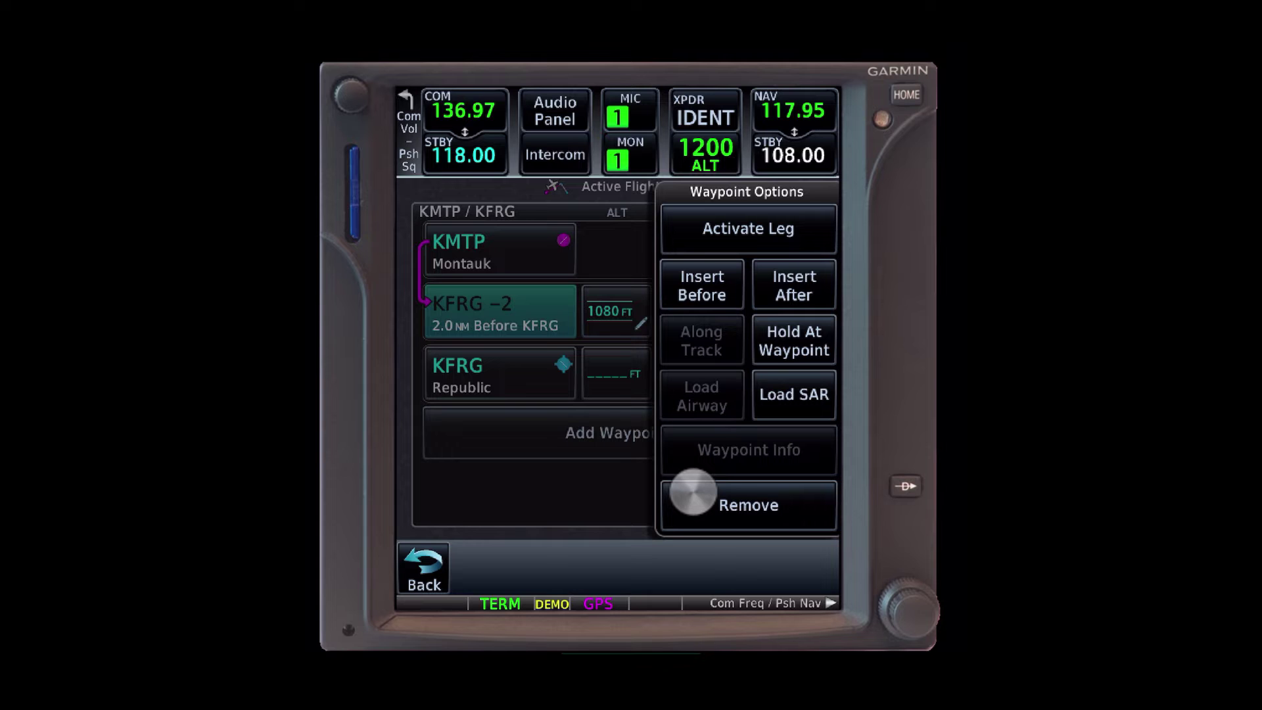
click(702, 285)
click(750, 396)
click(727, 340)
click(485, 396)
click(816, 340)
click(794, 567)
Give KISP an At or Above altitude constraint of 4100 ft.
click(616, 312)
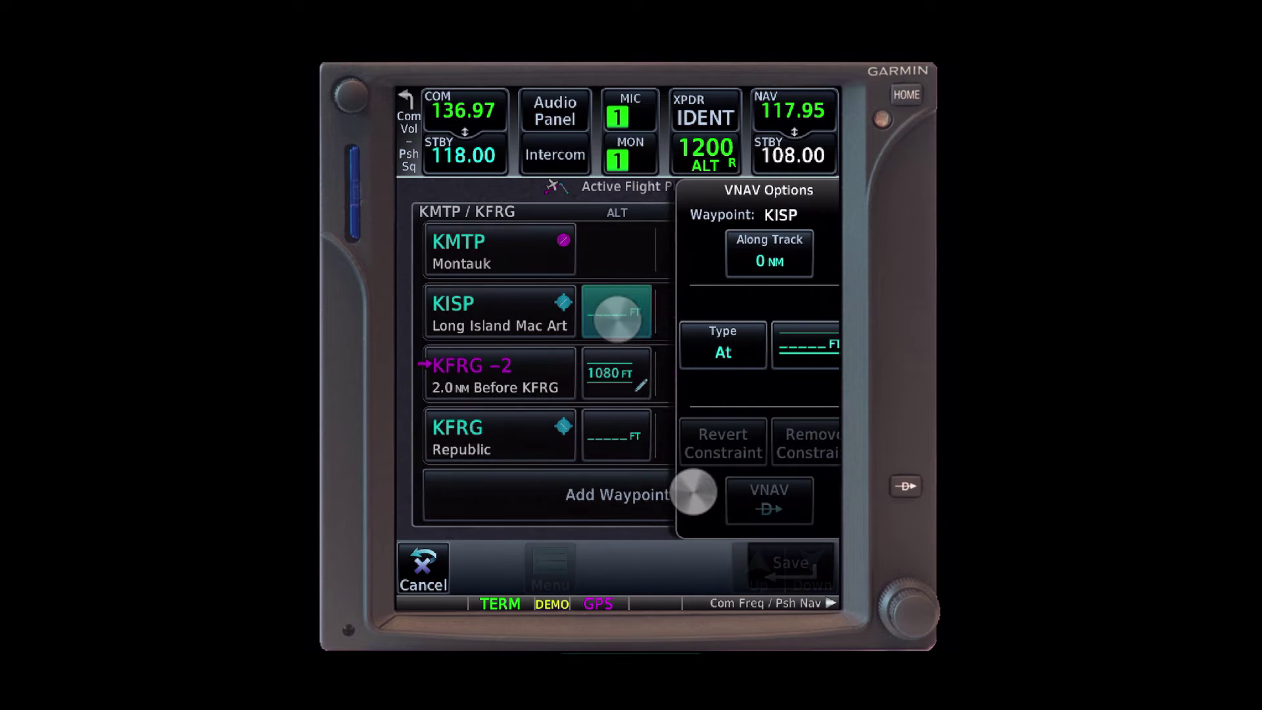
click(791, 344)
text(4100)
key(Return)
click(721, 358)
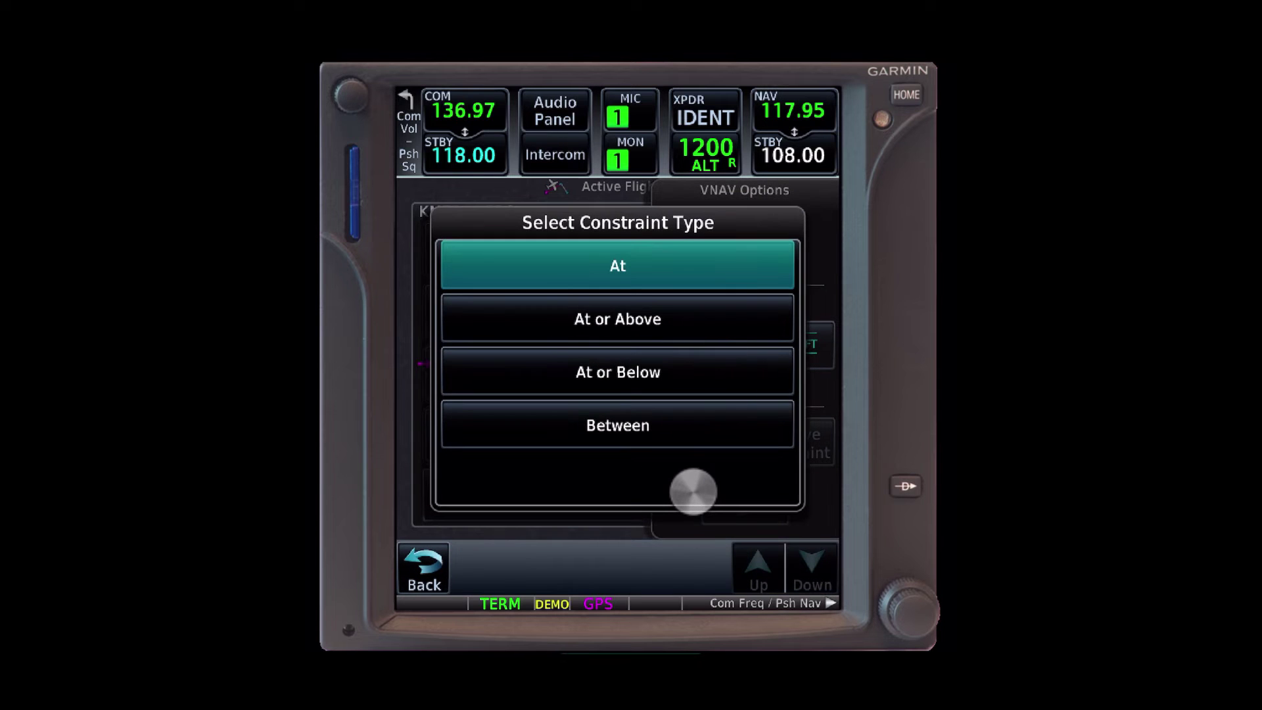
key(Down)
key(Return)
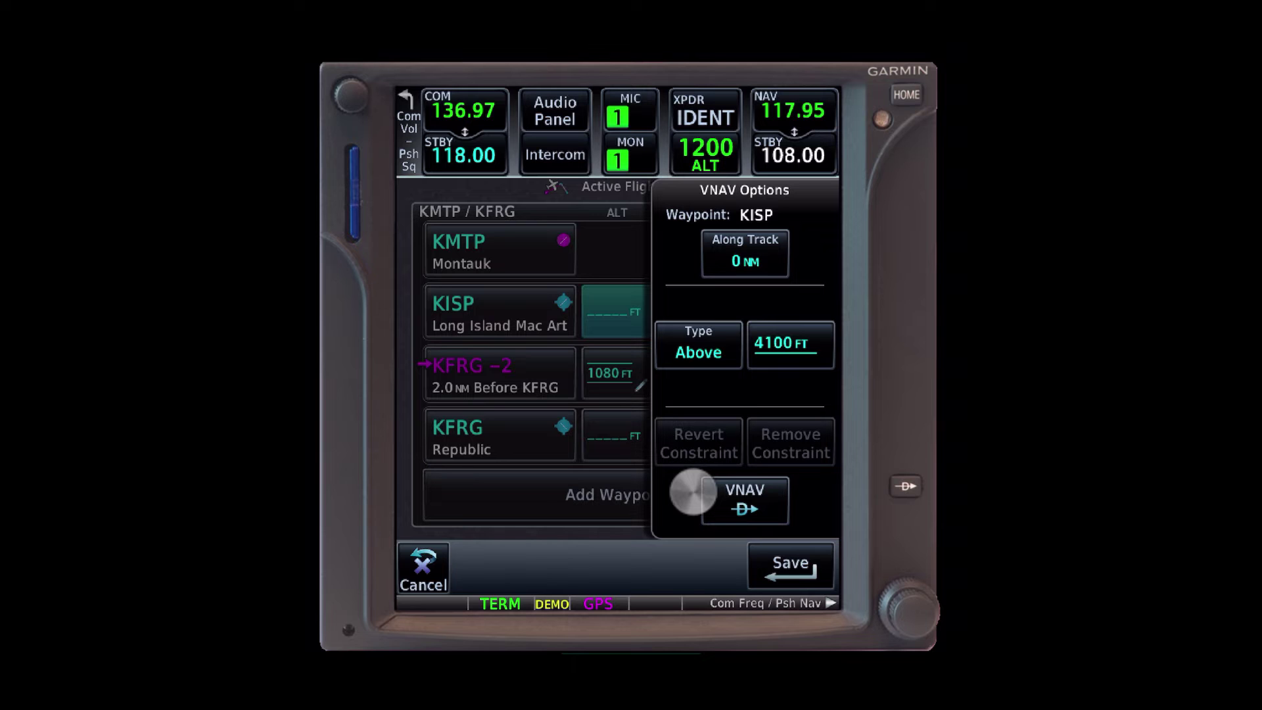
Offset the constraint 9 NM after KISP and save it as KISP +9.
click(745, 253)
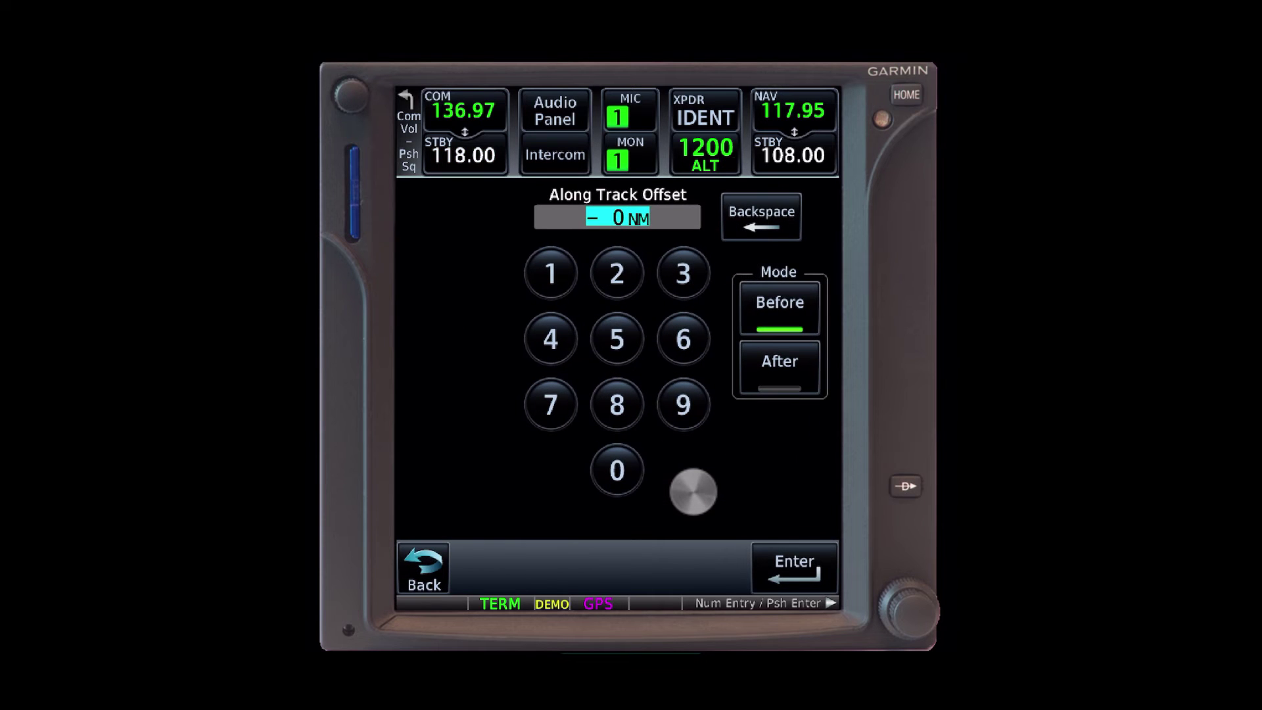
click(684, 405)
click(779, 361)
click(794, 565)
click(795, 565)
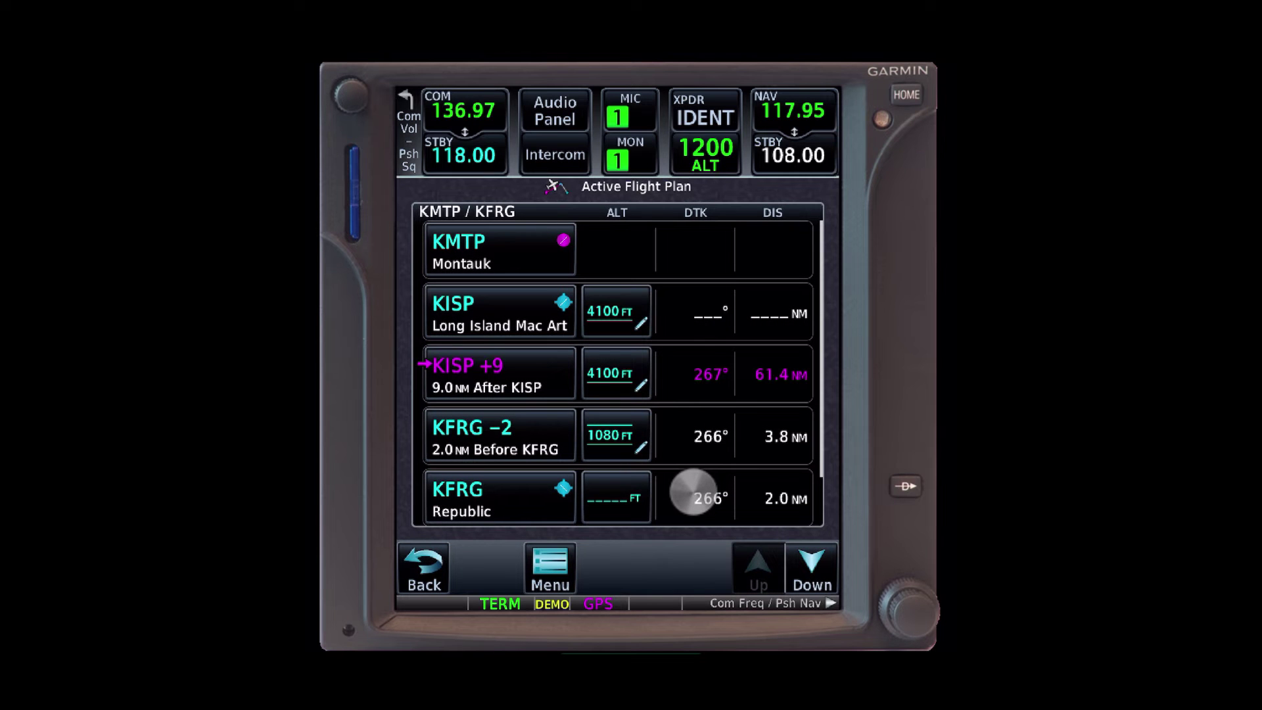
Remove KISP's altitude constraint and view the area around KISP on the map.
click(614, 311)
click(800, 439)
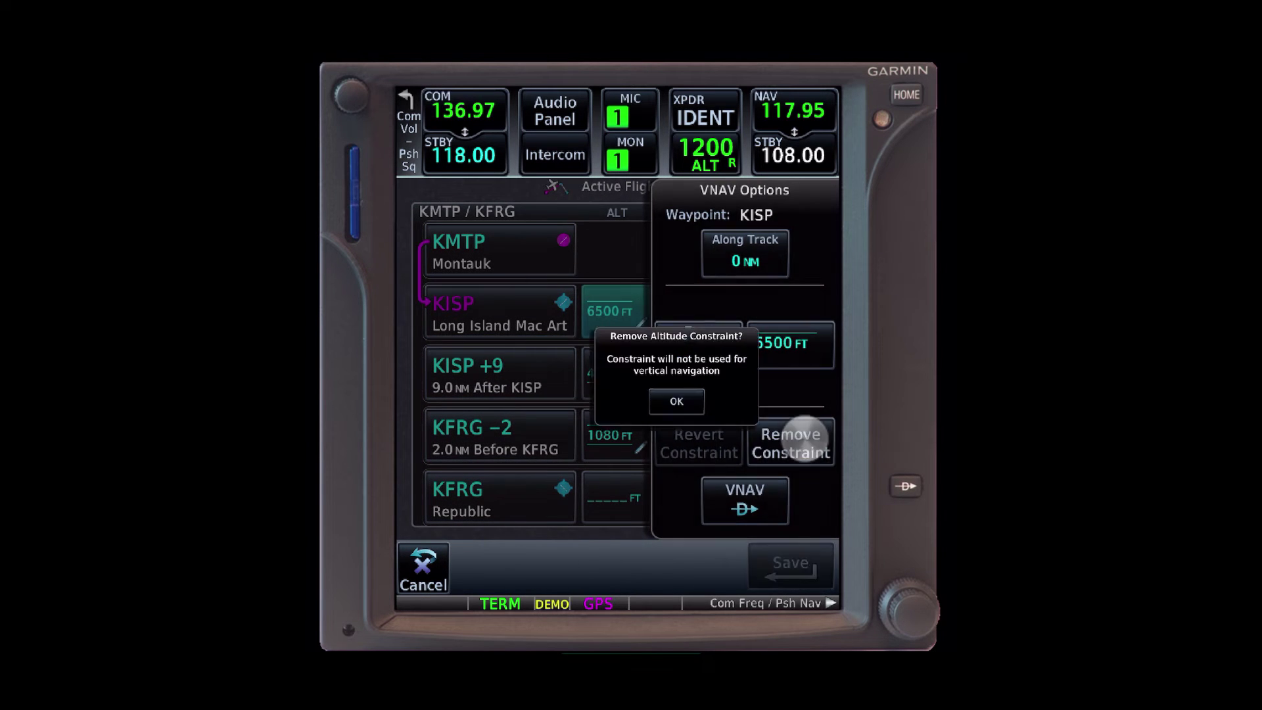
click(617, 405)
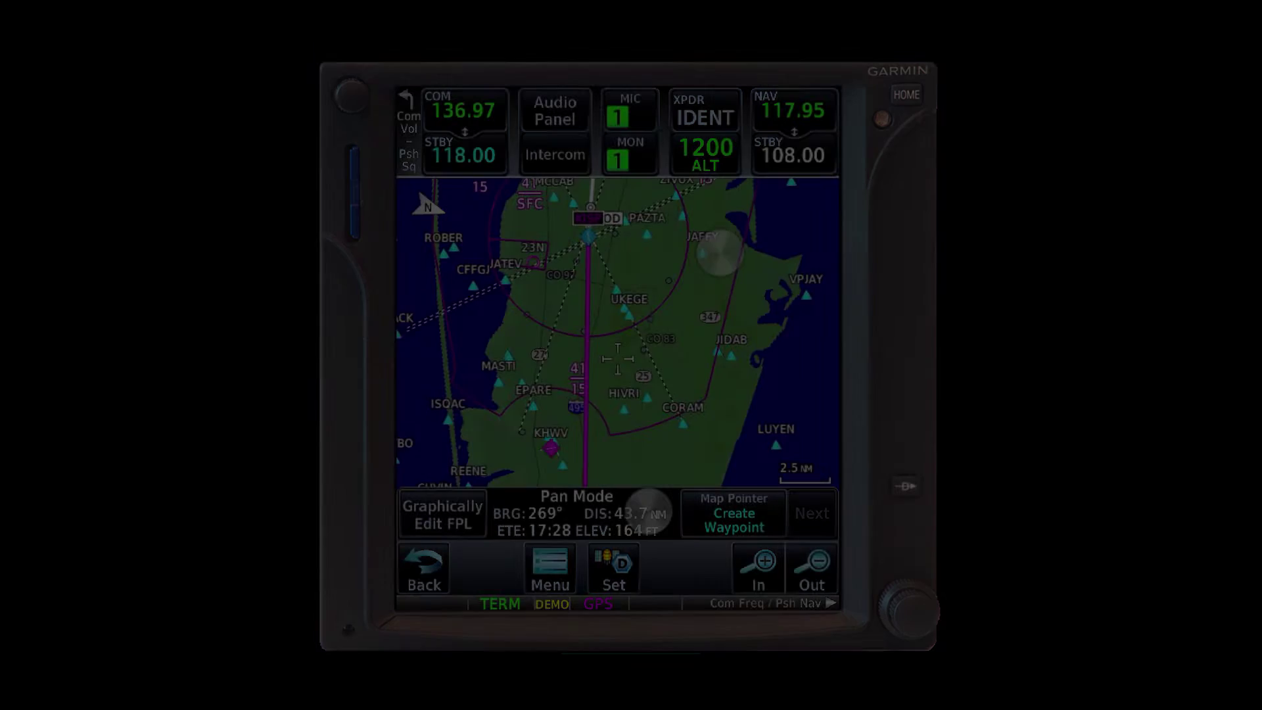
mouse_move(726, 248)
mouse_down()
mouse_move(685, 389)
mouse_move(690, 295)
mouse_move(742, 234)
mouse_move(712, 428)
mouse_move(708, 415)
mouse_up()
Zoom the map to check waypoint WENGA's details, then return to the Home page.
scroll(730, 352, down, 3)
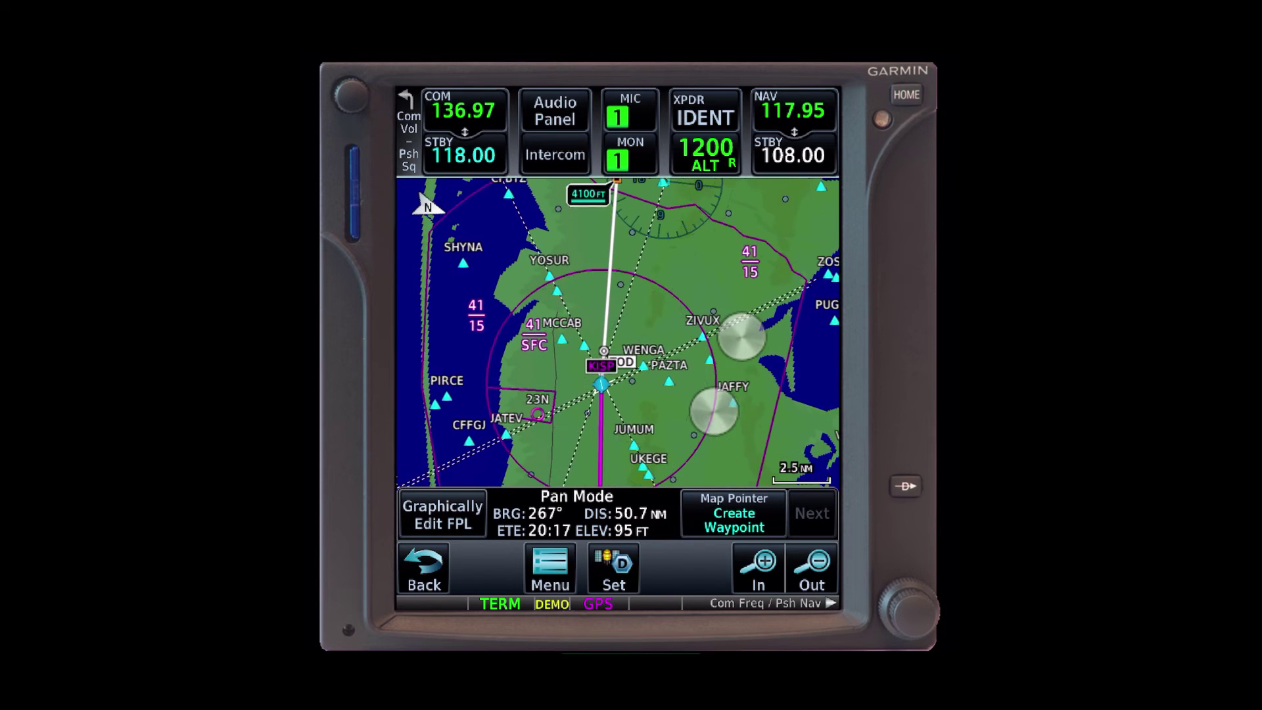
click(639, 364)
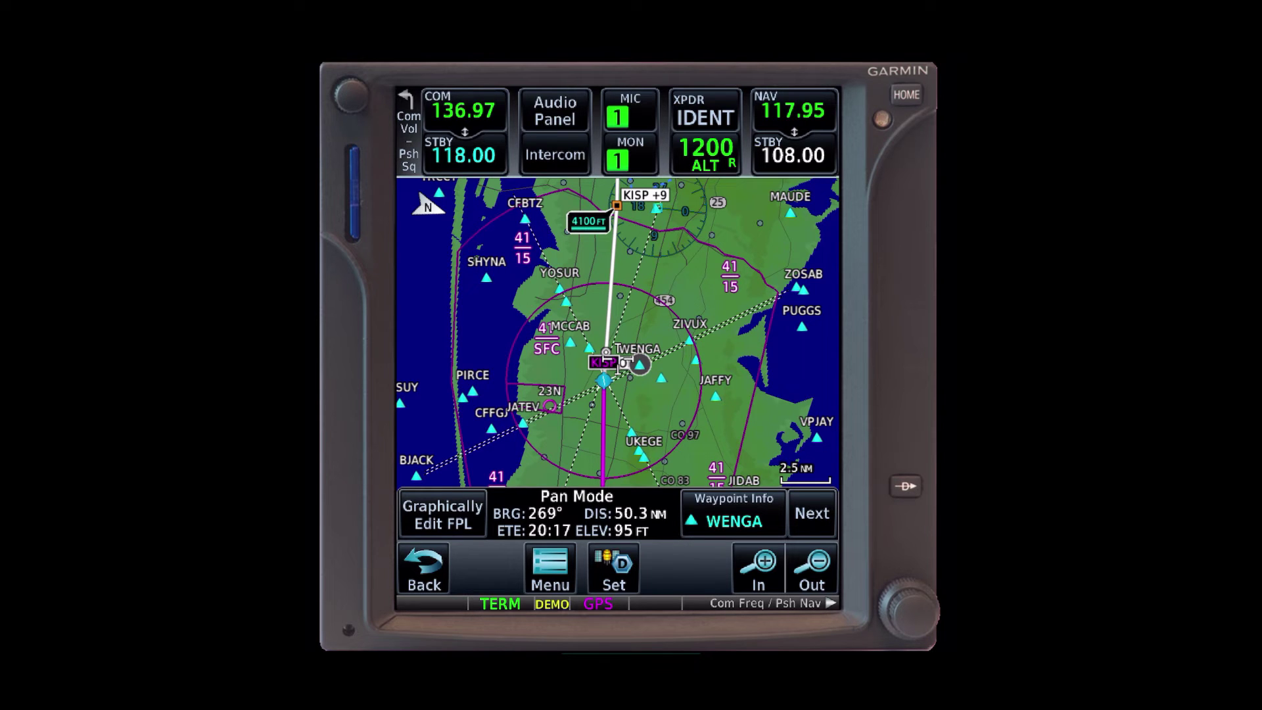
click(424, 566)
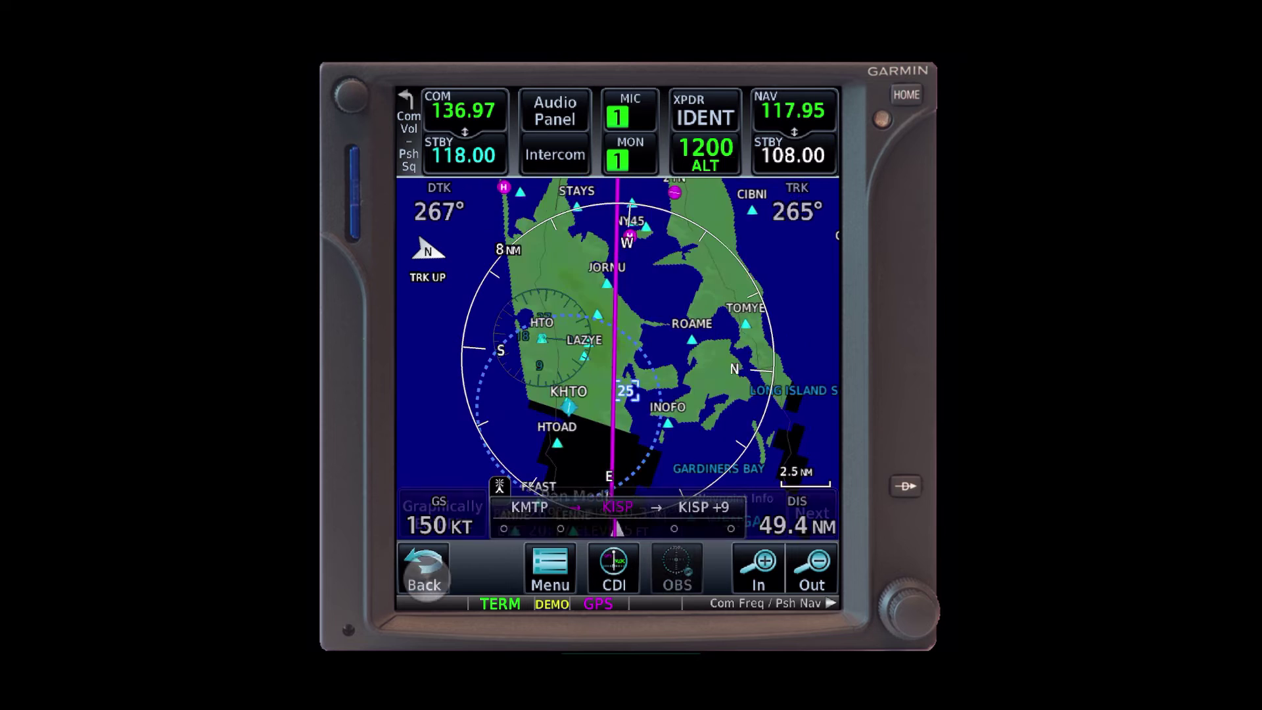
click(424, 567)
click(561, 357)
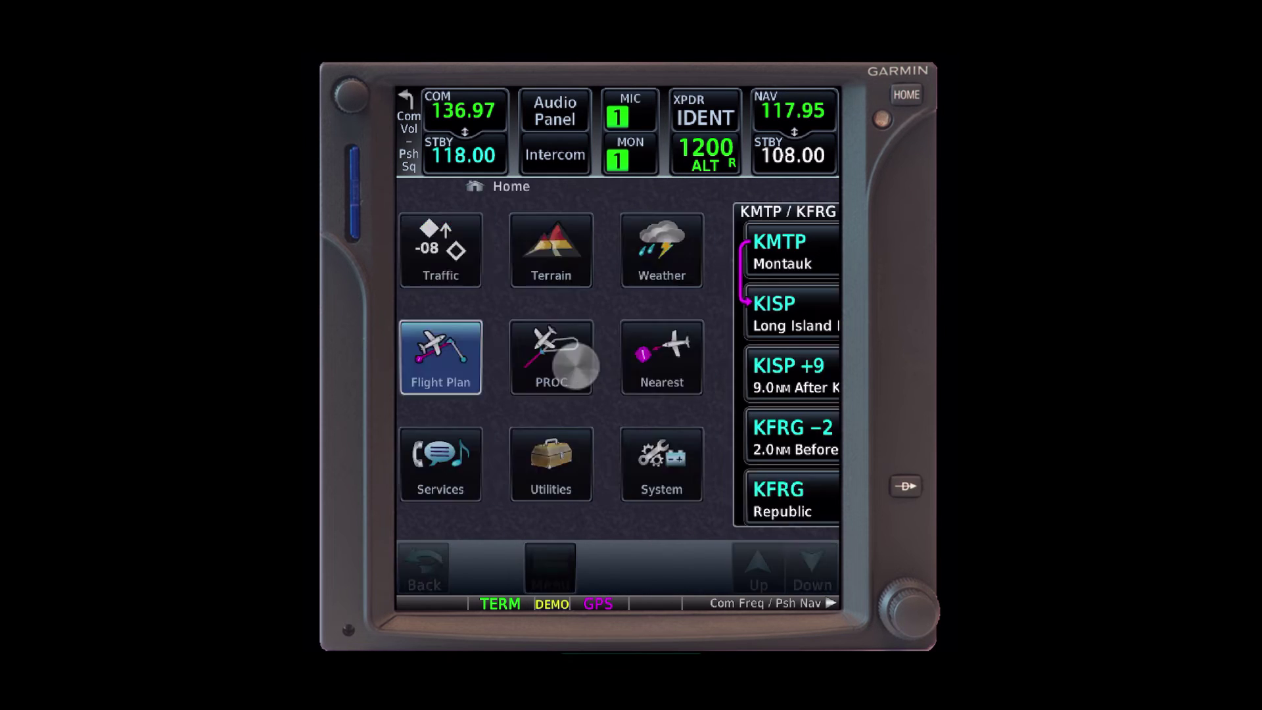
Enable the VNAV profile from the flight plan menu, then return to the moving map.
click(550, 567)
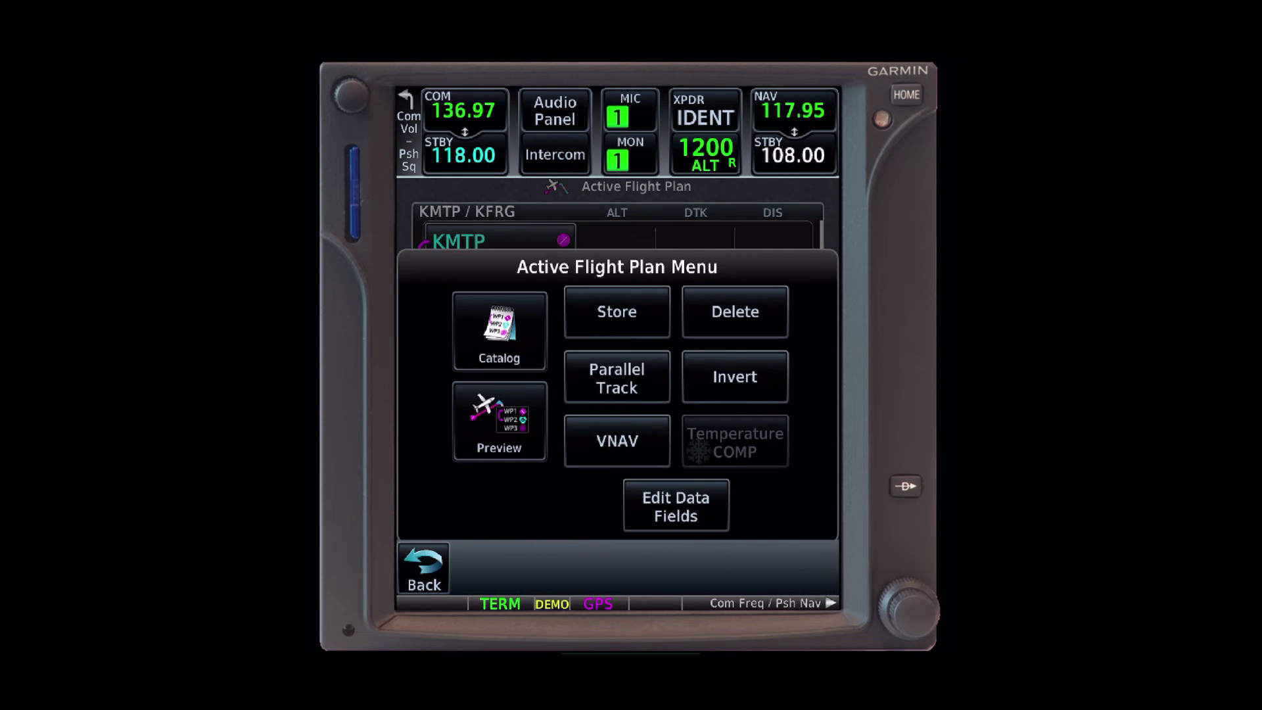
click(617, 442)
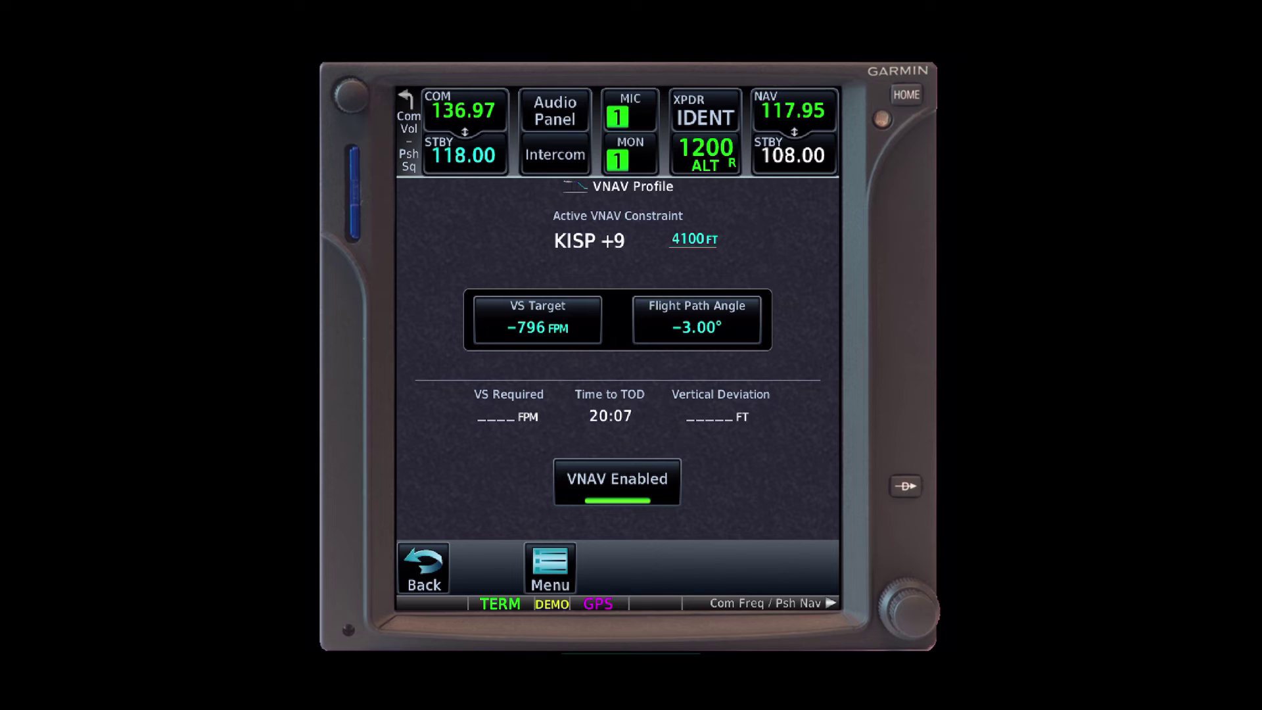
click(424, 567)
click(424, 567)
click(450, 250)
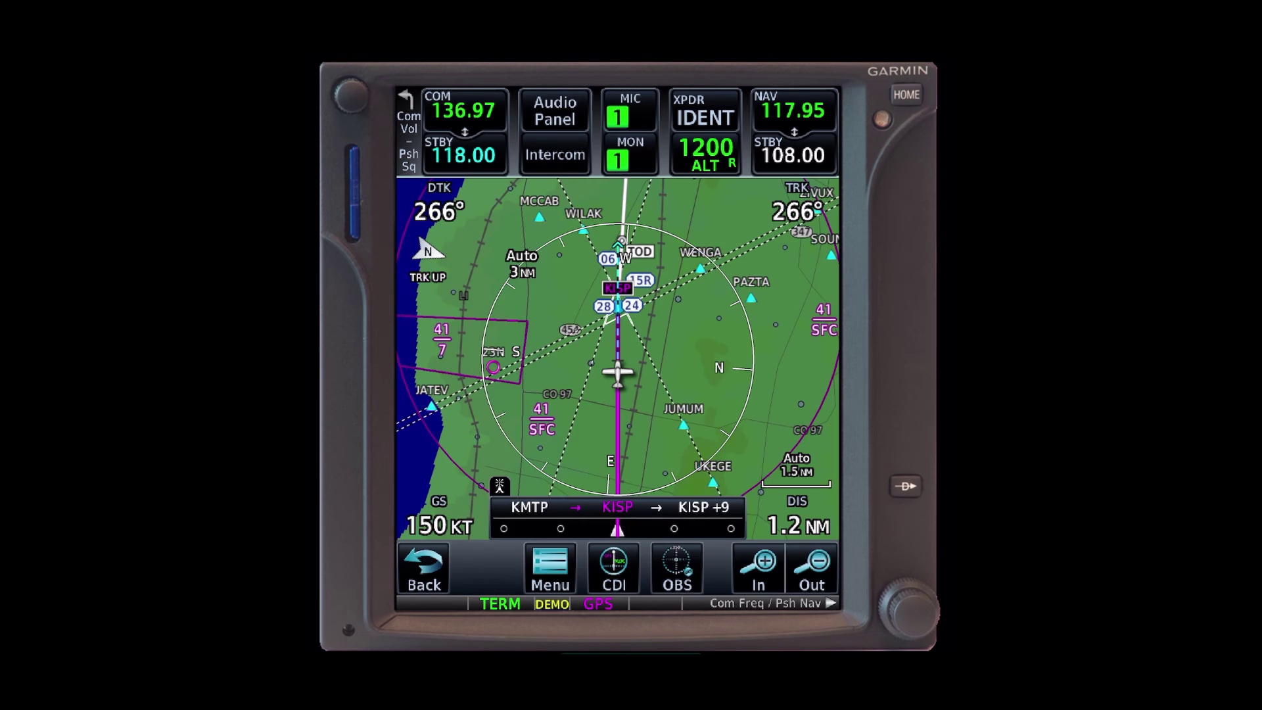